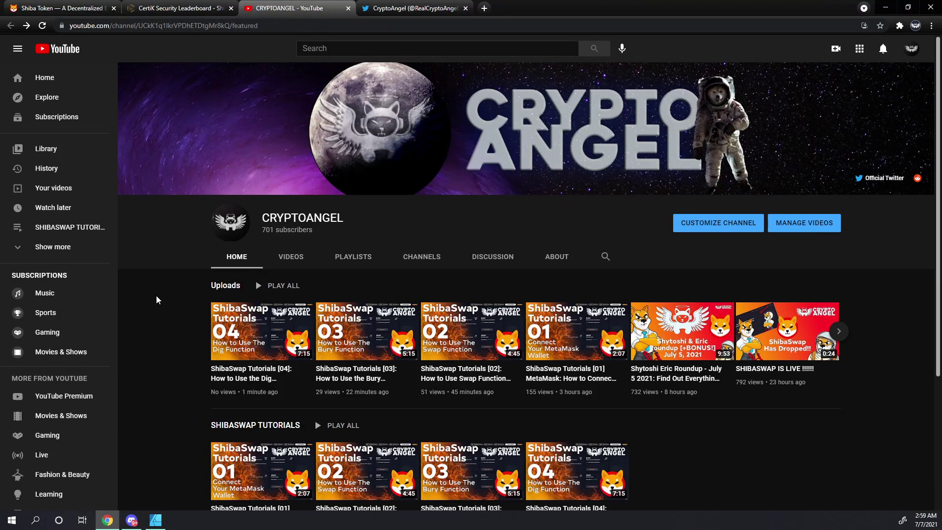
Switch to the Shiba Token tab to reach ShibaSwap's home page with the wallet connected
left_click(84, 6)
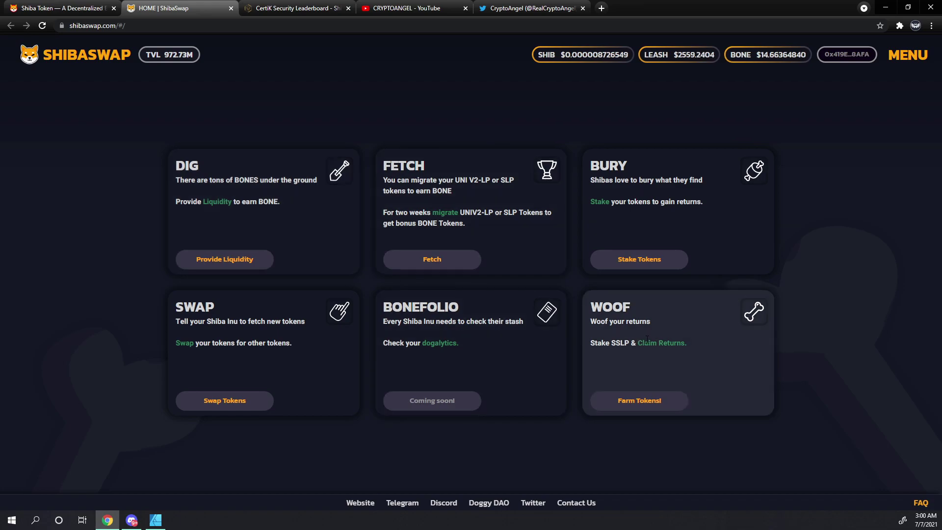
left_click(640, 401)
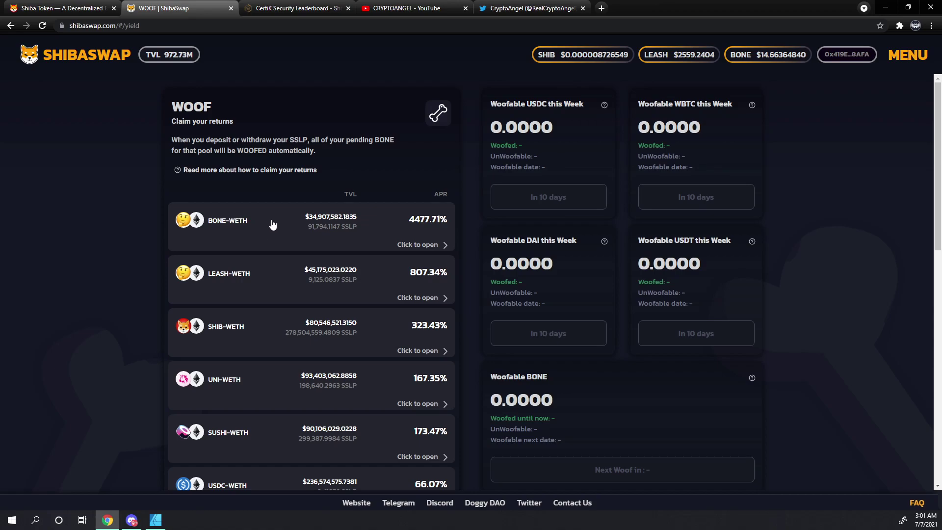
left_click(273, 225)
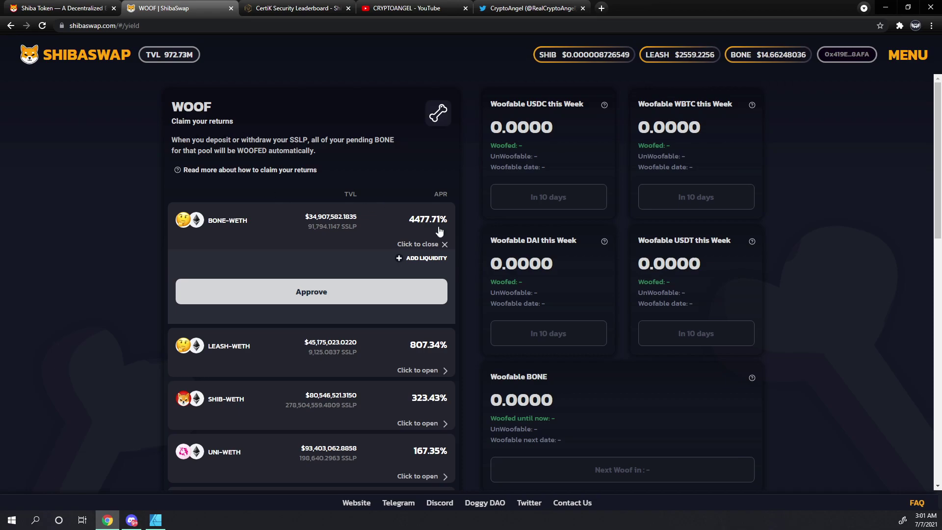
left_click(432, 262)
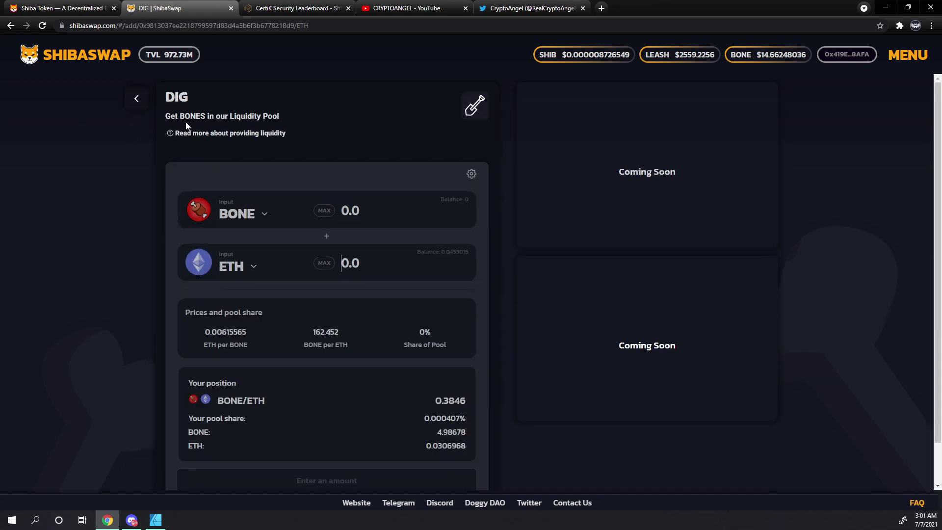
left_click(135, 101)
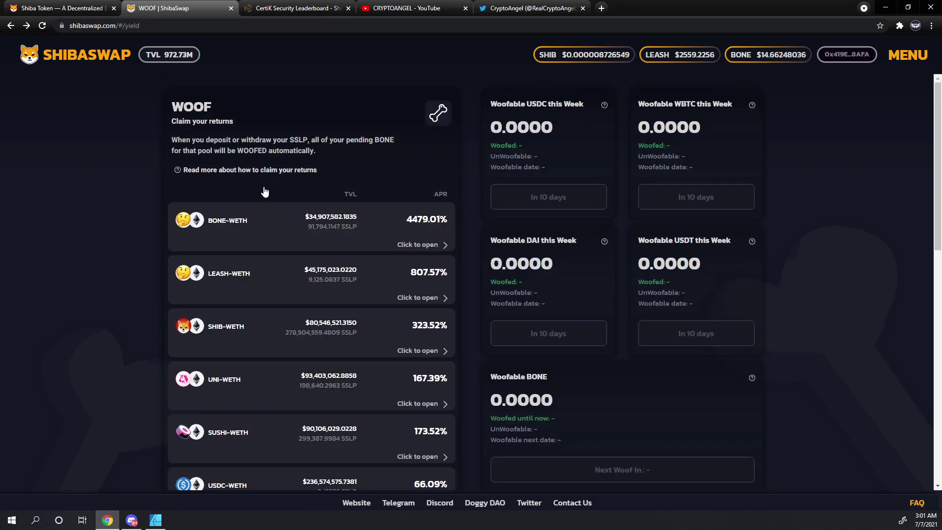
Approve the BONE-WETH pool to spend SSLP tokens, confirming in MetaMask at the Fast gas fee
left_click(327, 222)
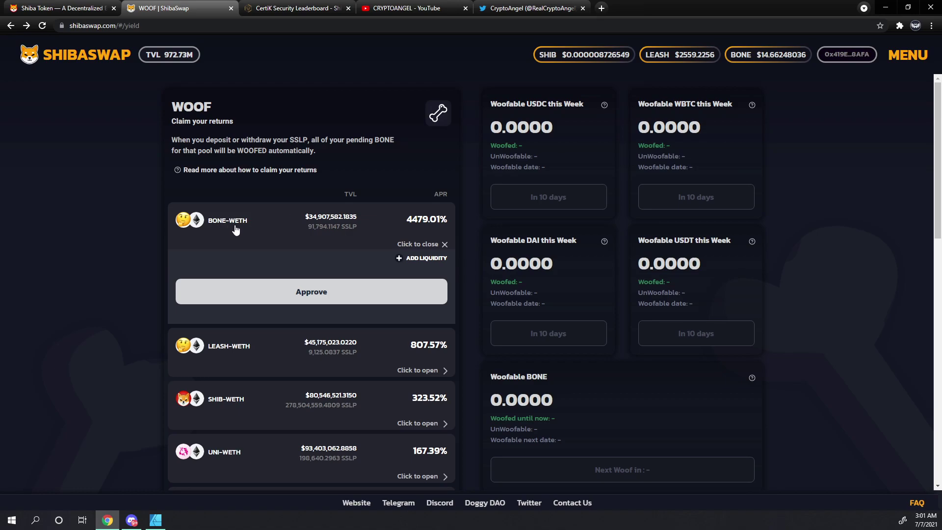
left_click(322, 293)
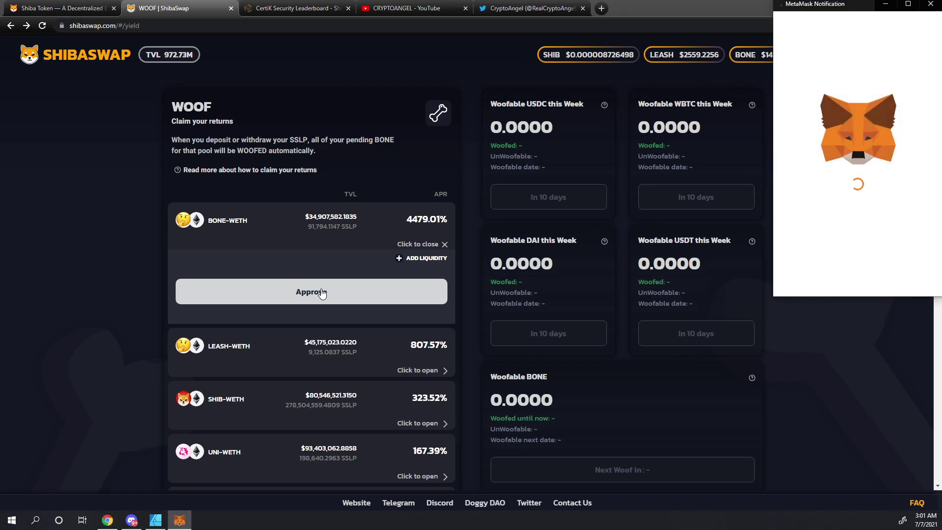
scroll(846, 201, "down", 2)
left_click(909, 172)
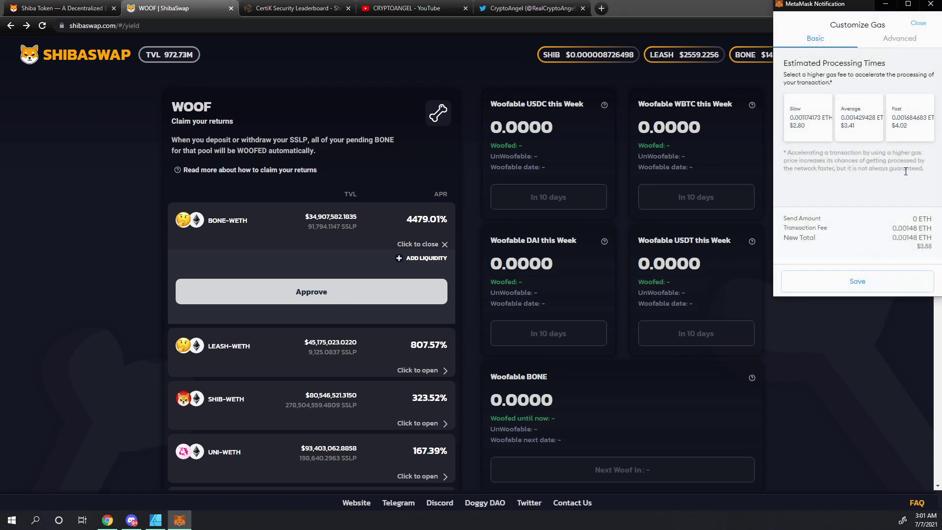
left_click(911, 135)
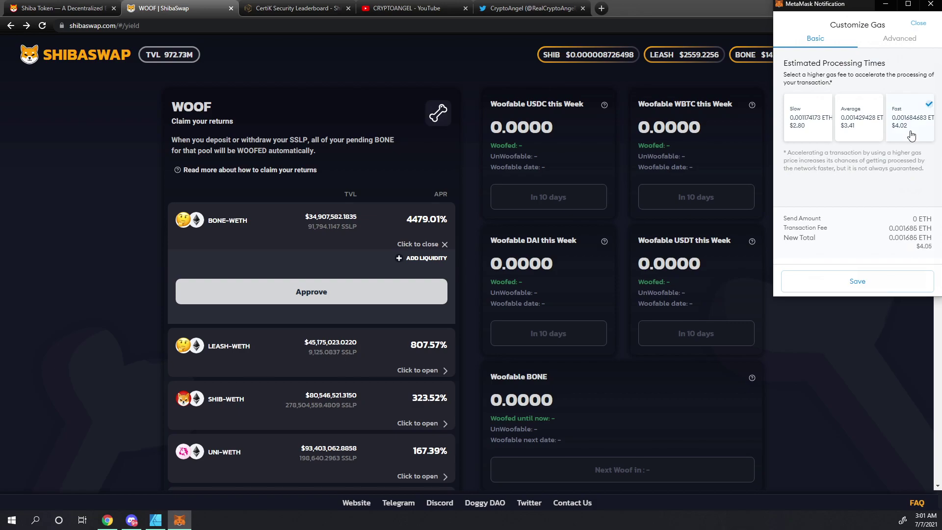
left_click(878, 280)
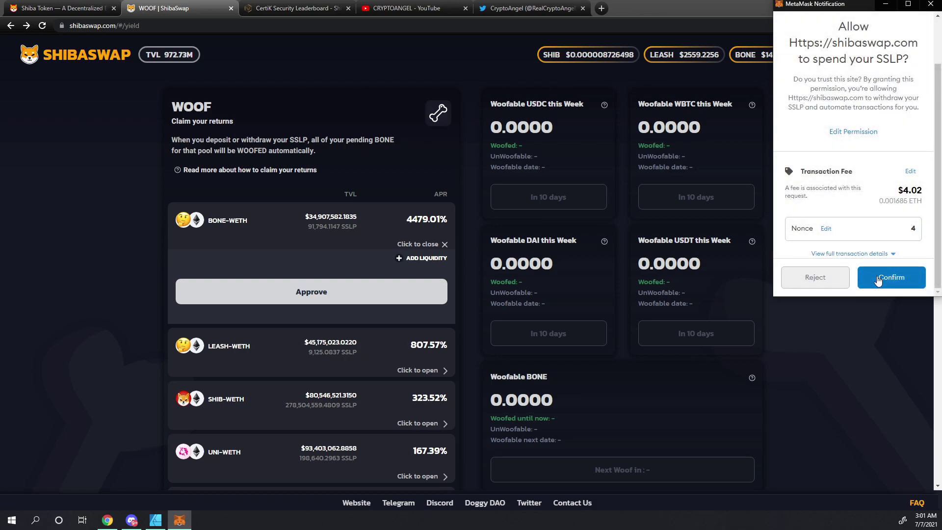
left_click(876, 276)
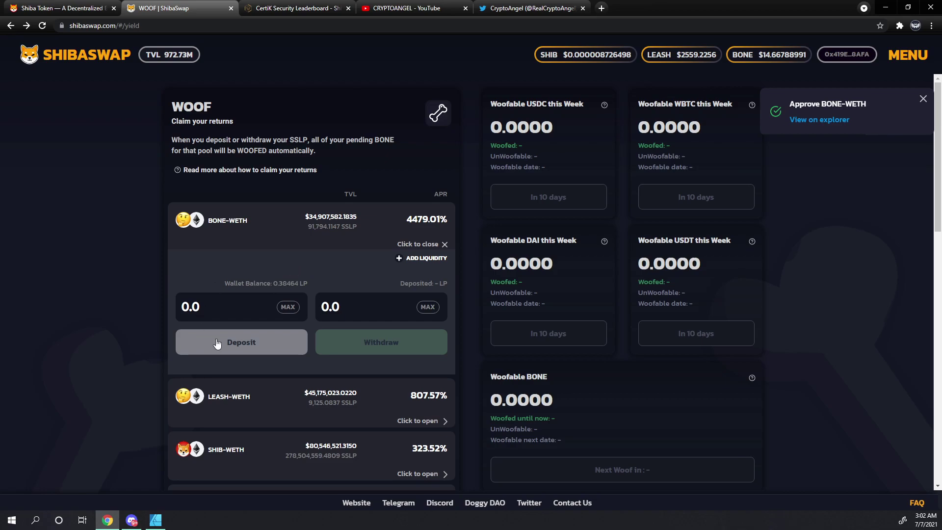
Deposit the full 0.38464 LP balance into BONE-WETH with Fast gas and a 200000 gas limit
left_click(293, 310)
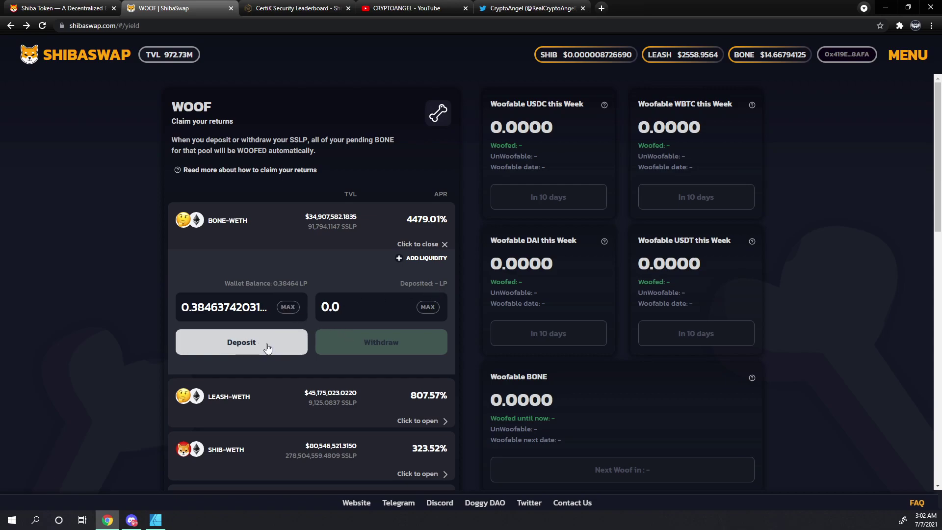
left_click(268, 344)
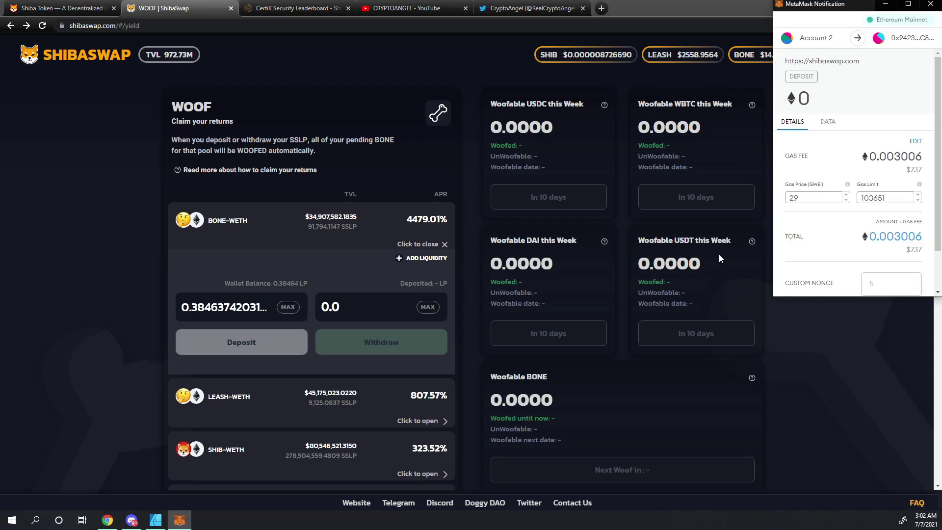
left_click(915, 142)
left_click(911, 120)
left_click(869, 279)
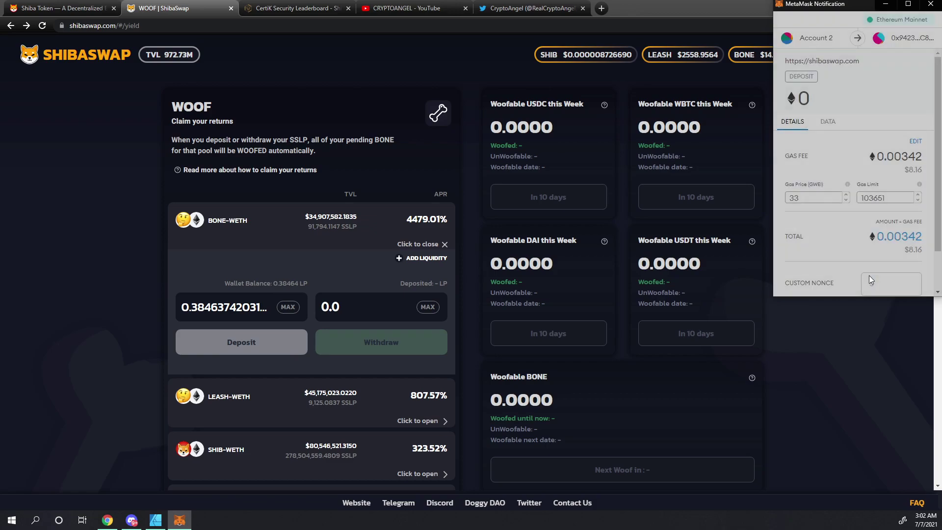
left_click_drag(898, 197, 858, 196)
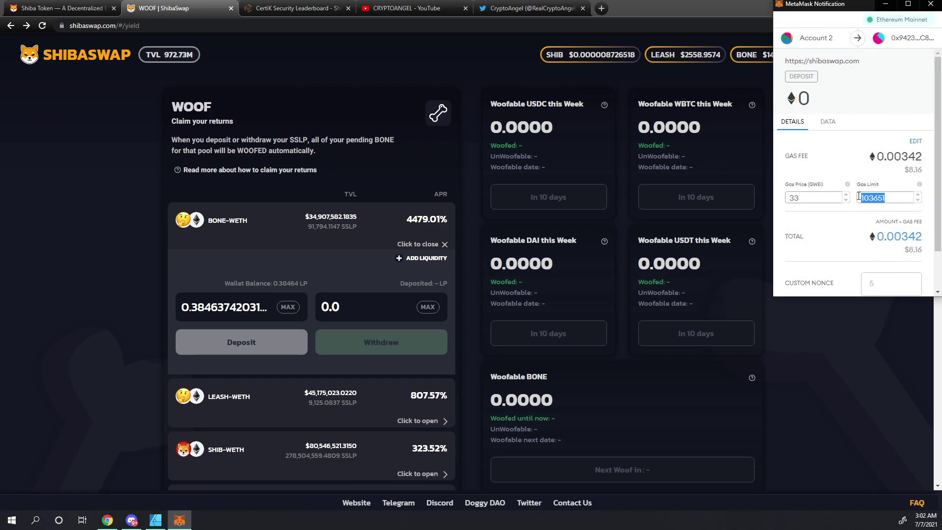
type("200000")
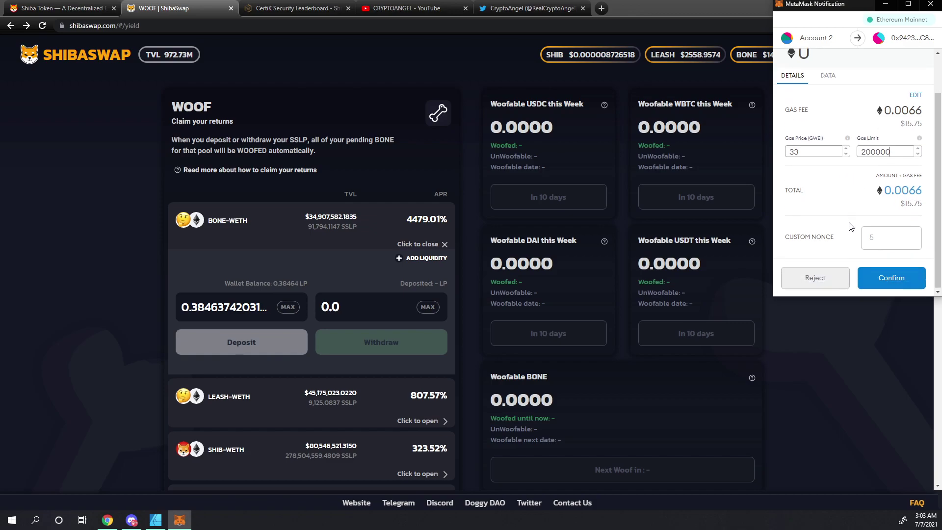
left_click(882, 277)
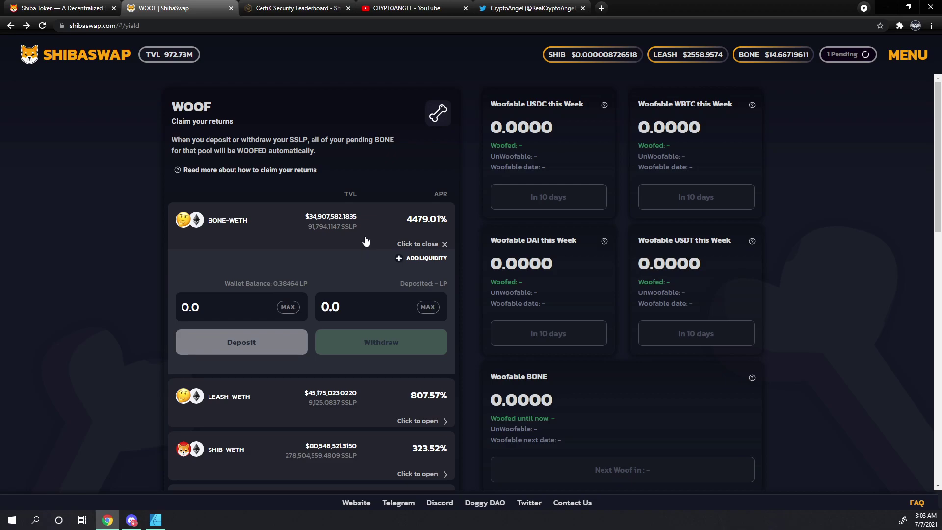
scroll(365, 240, "down", 2)
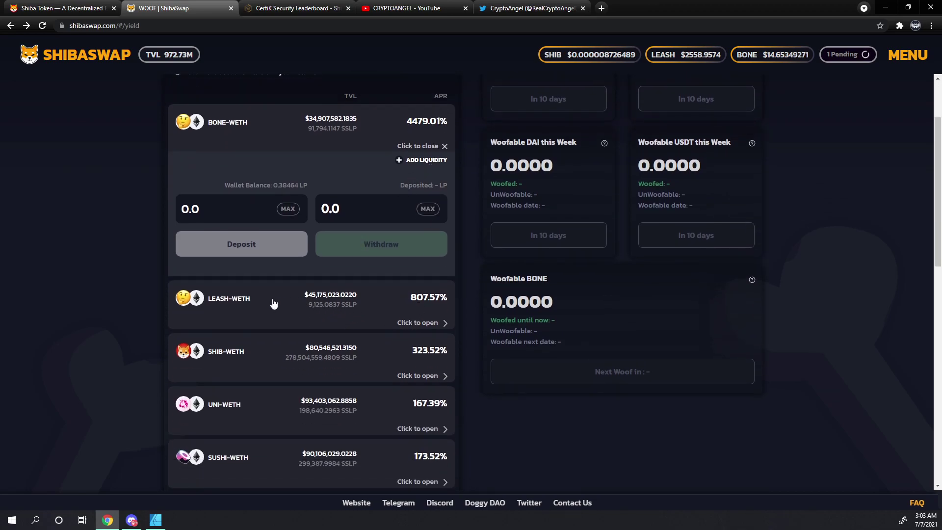
scroll(268, 305, "down", 5)
scroll(268, 306, "down", 5)
scroll(269, 305, "down", 3)
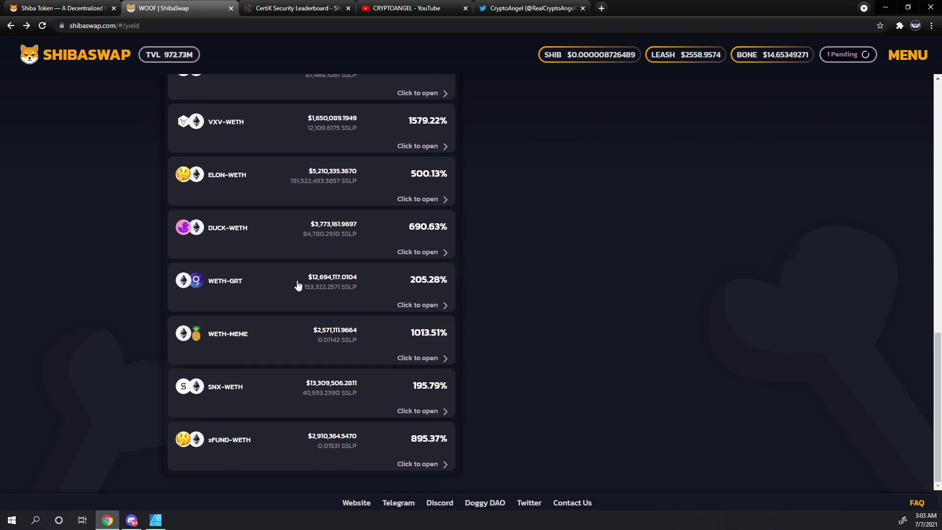
scroll(299, 290, "up", 2)
scroll(297, 285, "up", 5)
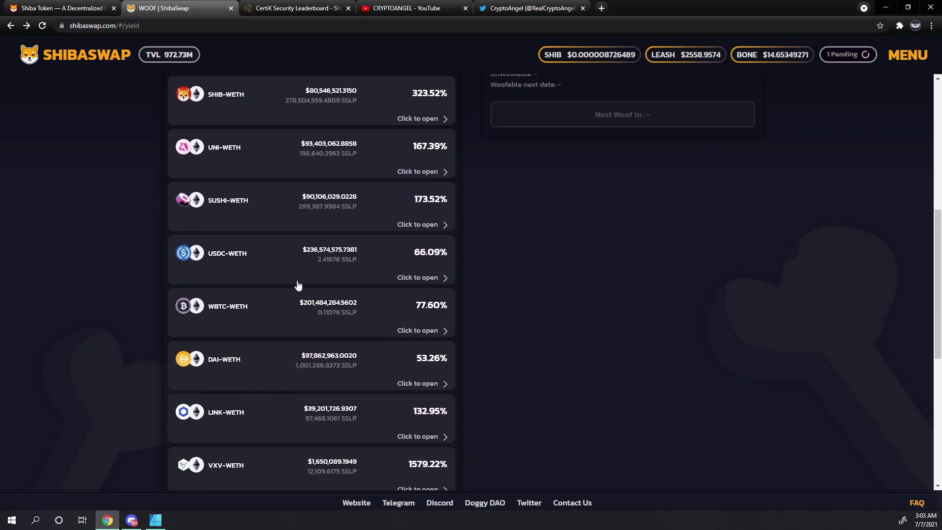
scroll(297, 285, "up", 4)
scroll(297, 284, "up", 3)
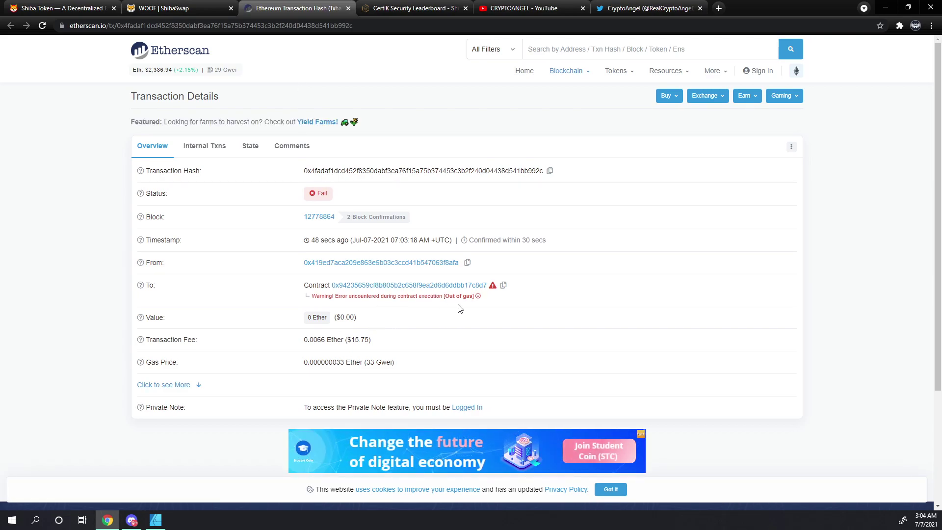
Close the Etherscan tab, dismiss the failed deposit notice, and check MetaMask's activity
left_click(349, 10)
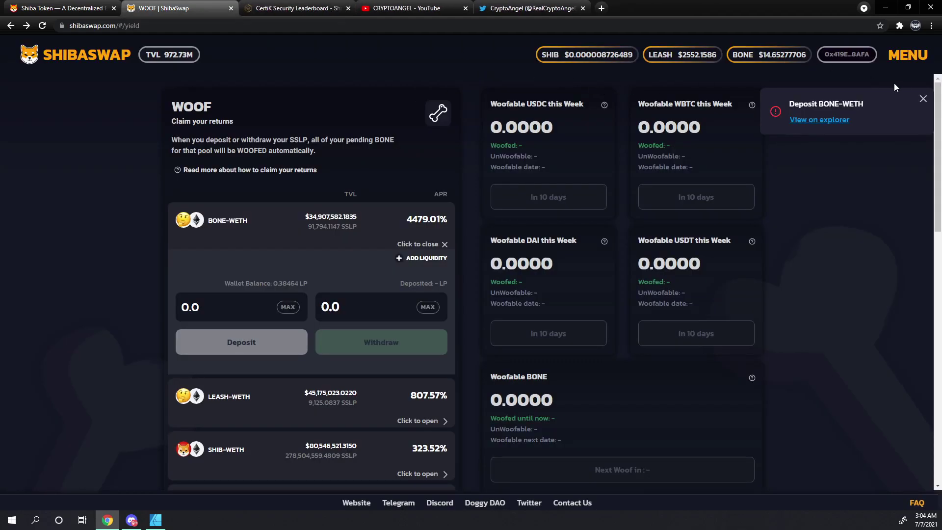
left_click(922, 98)
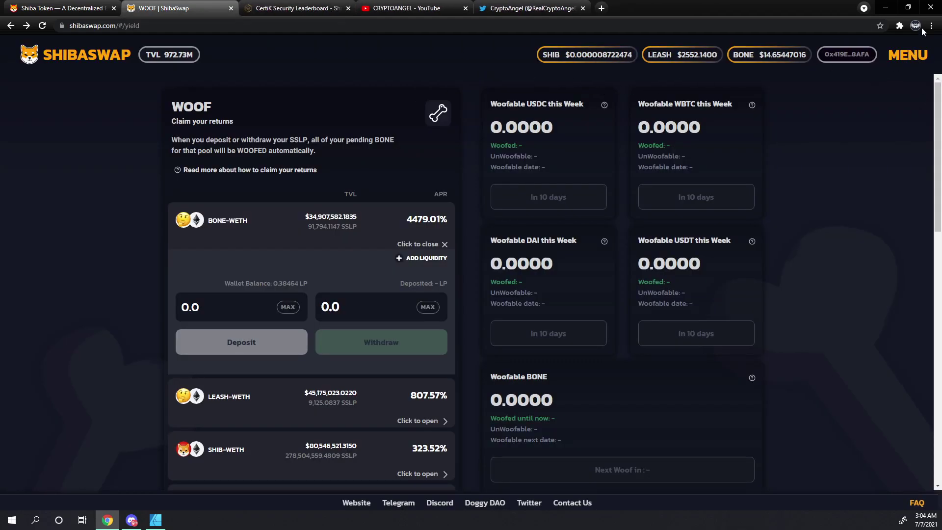
left_click(905, 26)
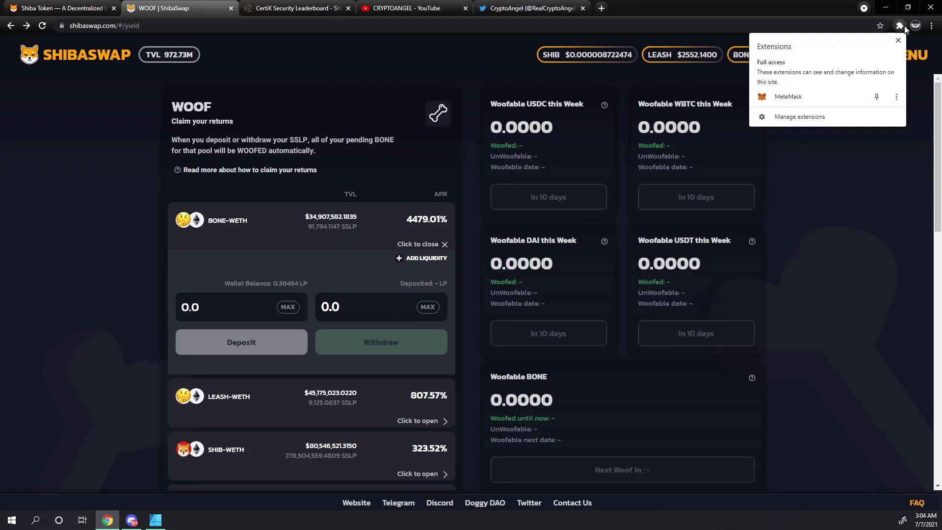
left_click(791, 99)
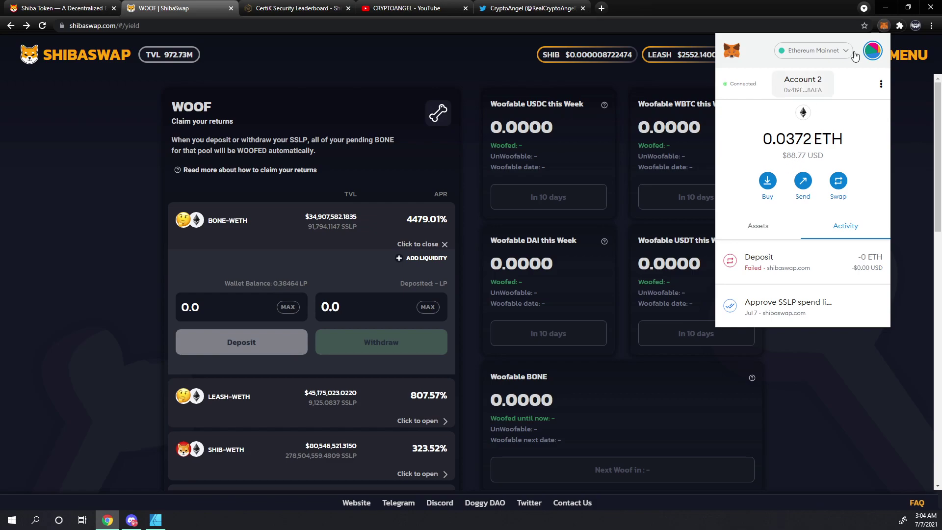
Close MetaMask and submit a MAX deposit of 0.38464 LP into the BONE-WETH pool
left_click(910, 175)
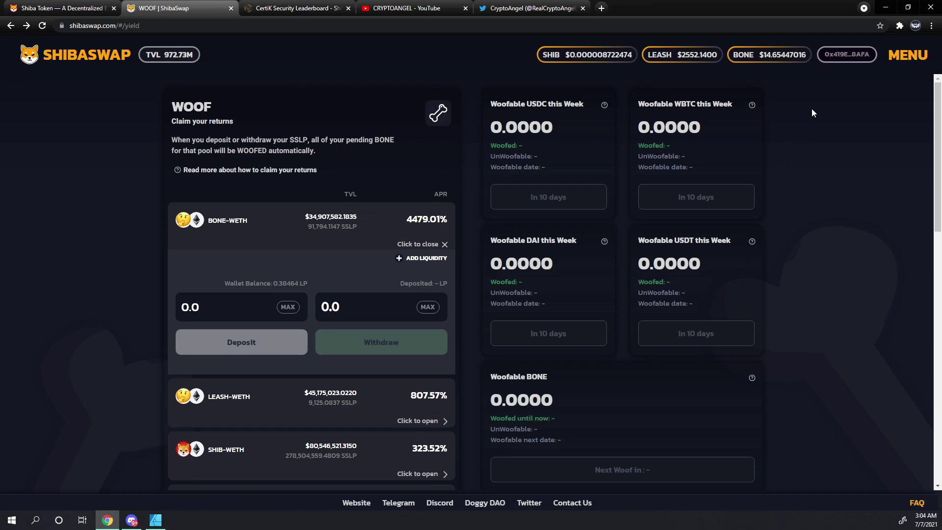
left_click(290, 308)
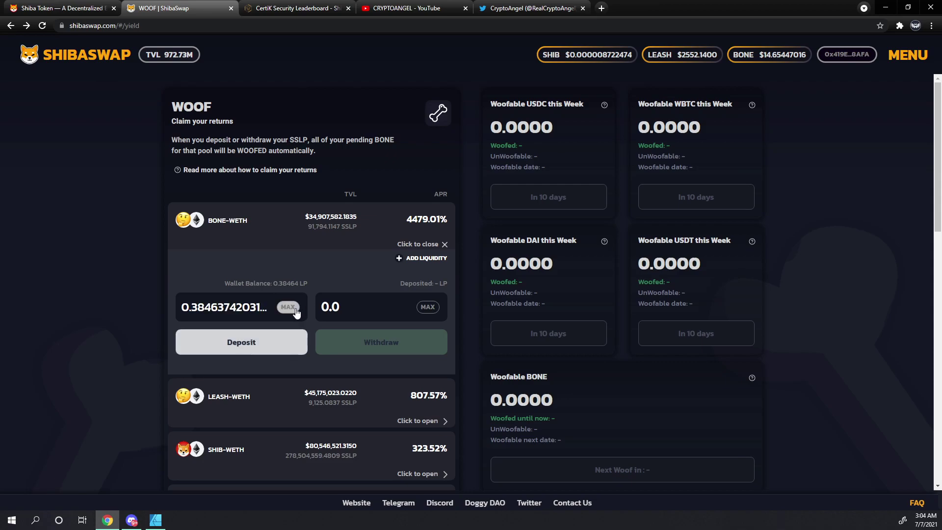
left_click(245, 350)
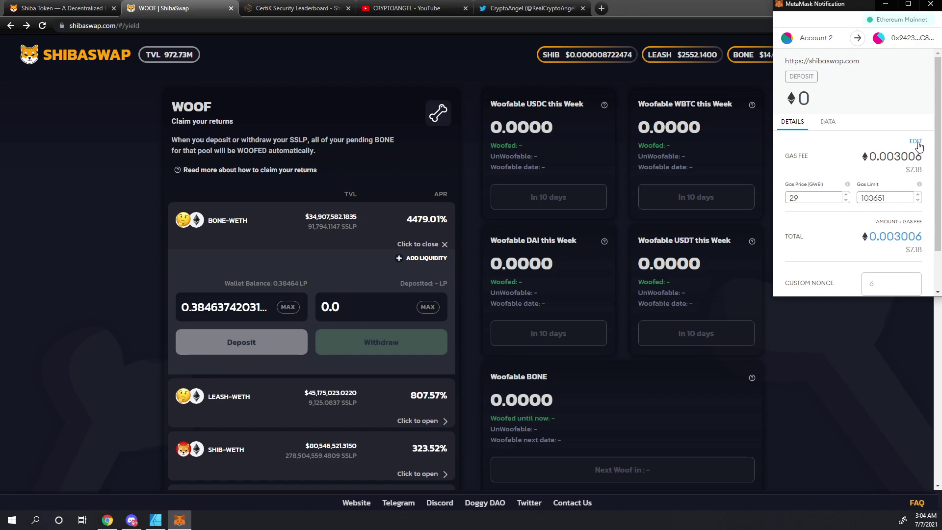
Set the deposit's gas to Fast (33 Gwei) with a 400000 gas limit
left_click(917, 143)
left_click(916, 129)
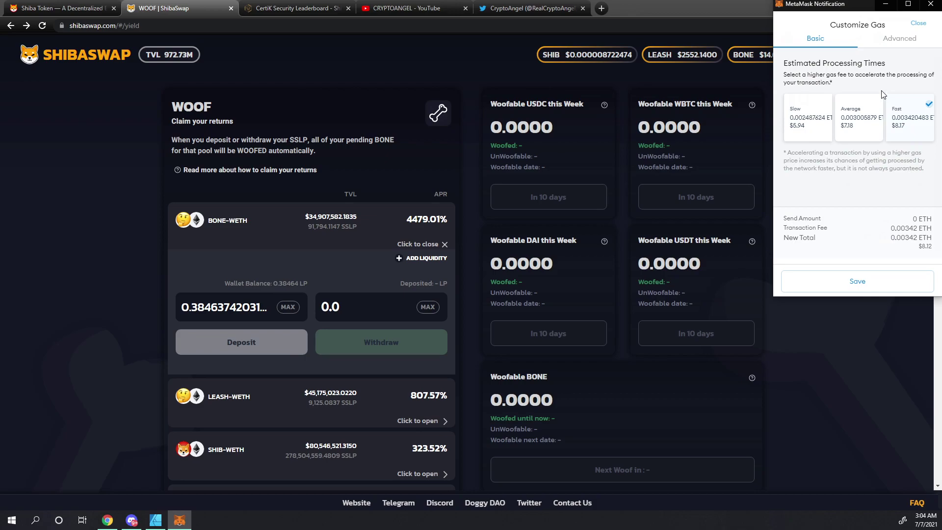
left_click(863, 289)
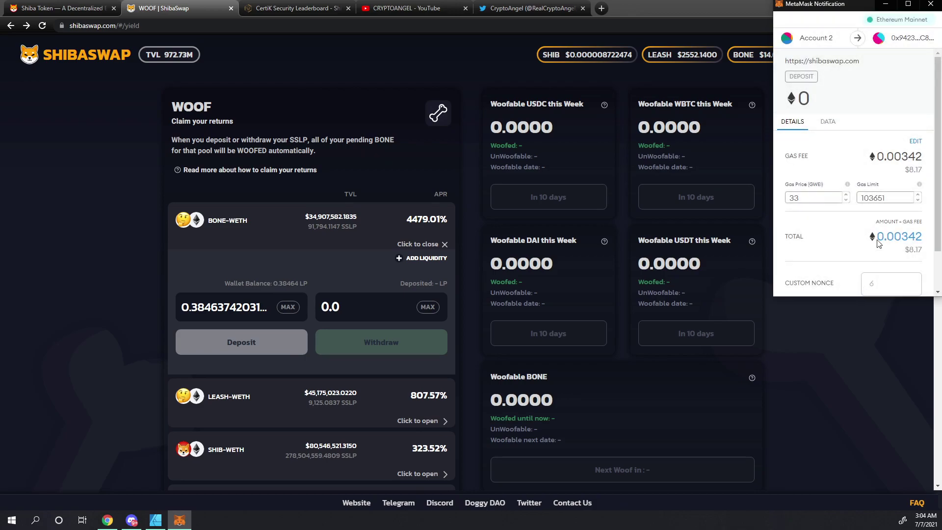
double_click(886, 198)
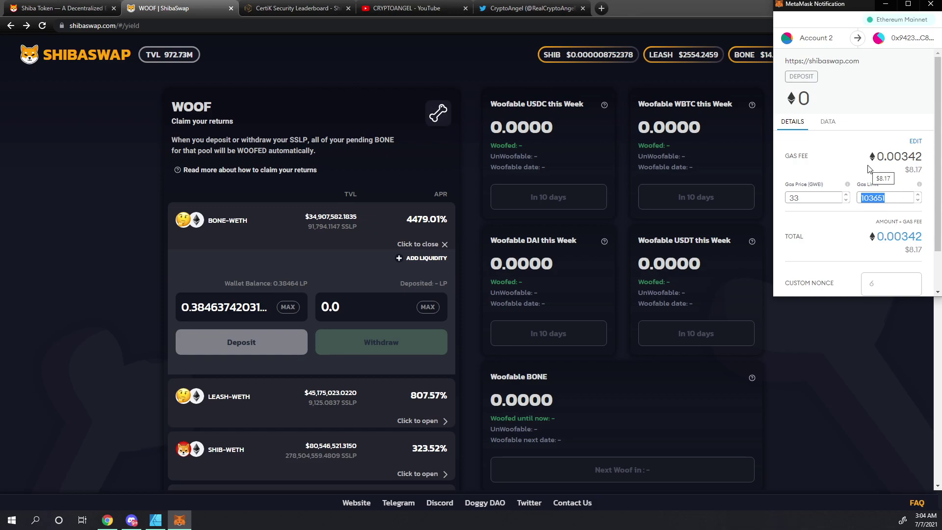
type("350000")
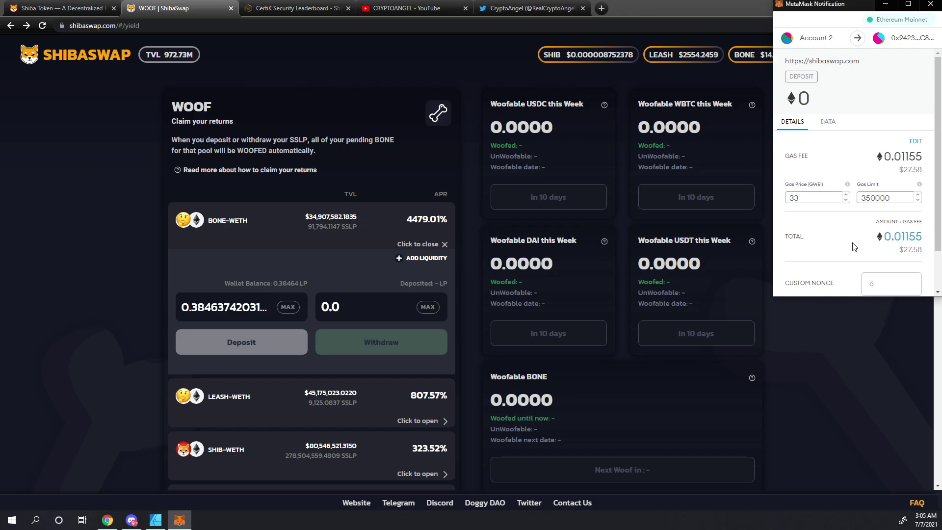
scroll(856, 249, "down", 2)
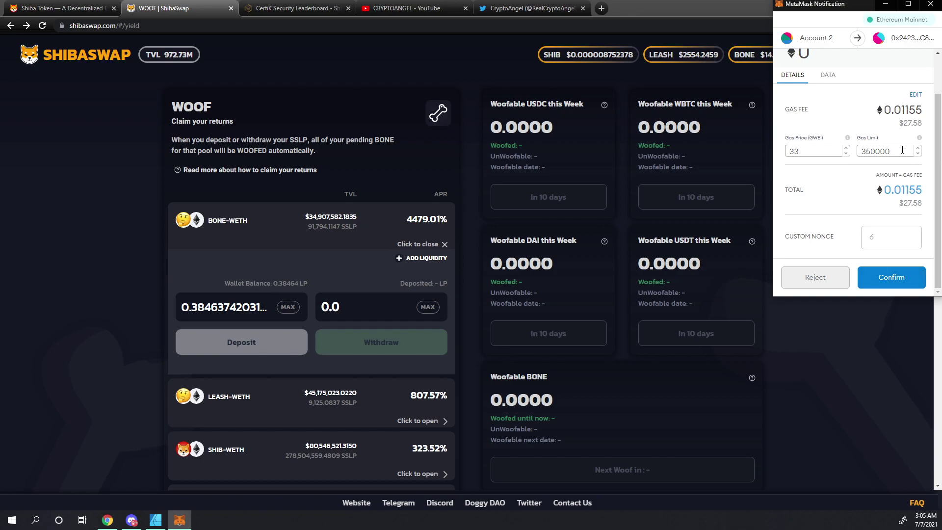
left_click_drag(892, 152, 816, 150)
type("400000")
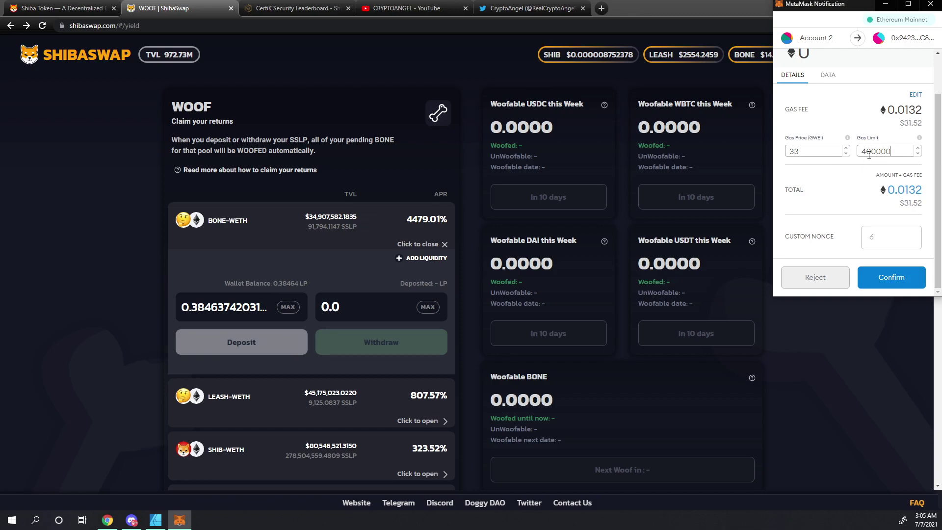
Confirm the deposit and view its pending Etherscan details: 400000 gas limit, nonce 6, deposit function
left_click(893, 278)
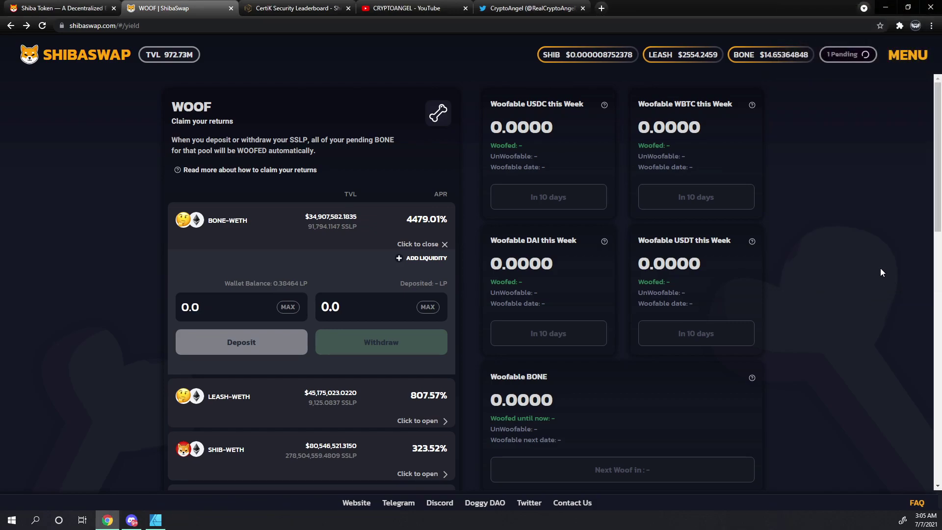
left_click(848, 55)
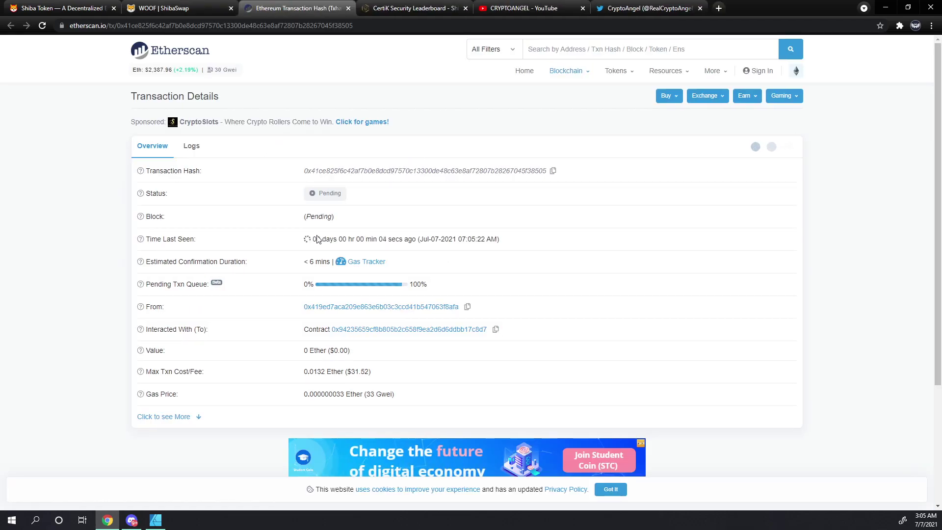
left_click(148, 417)
scroll(205, 365, "down", 4)
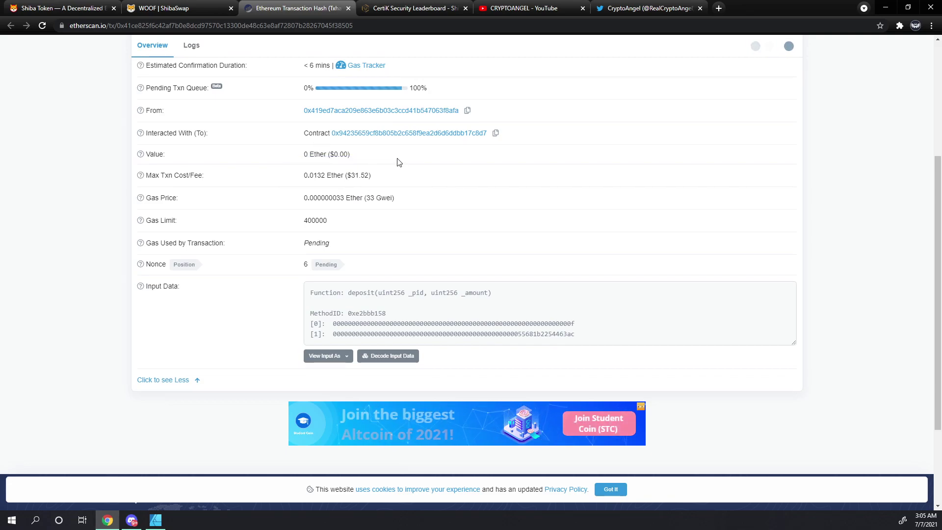
Return to the WOOF tab and close the recent transactions overview to await confirmation
left_click(162, 8)
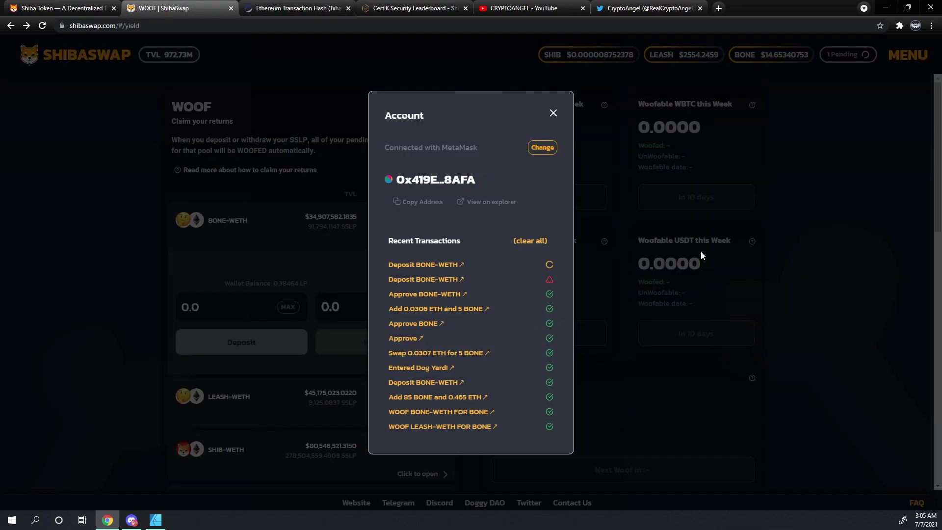
left_click(553, 115)
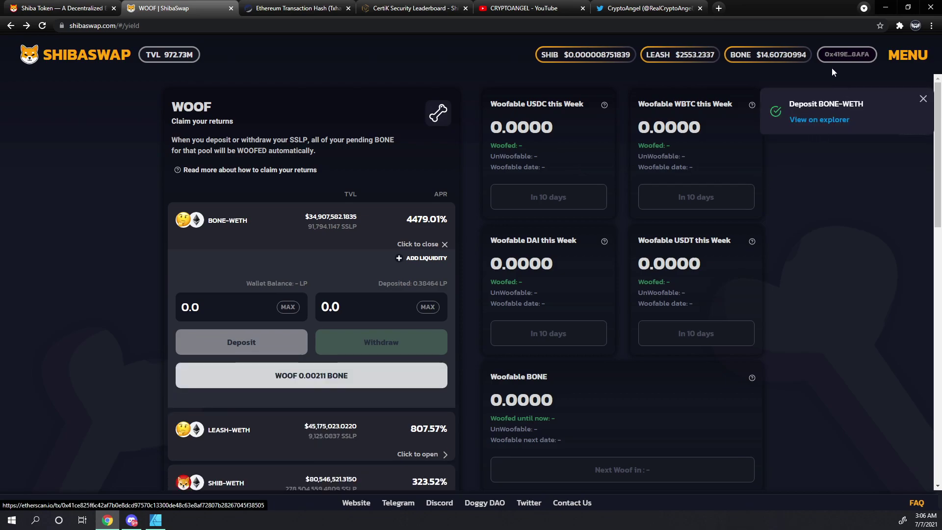
Check on Etherscan that the deposit succeeded and SSLP reached the pool, then close that page
left_click(820, 122)
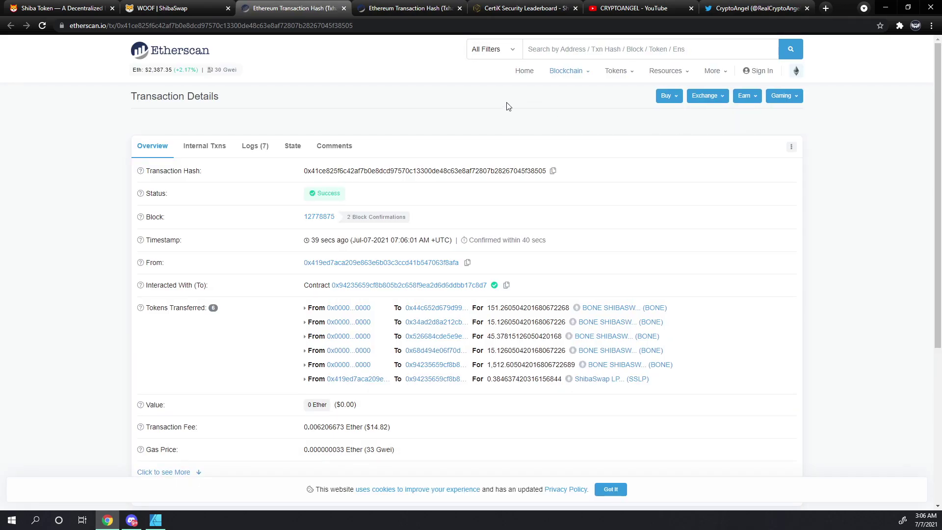
scroll(252, 260, "down", 4)
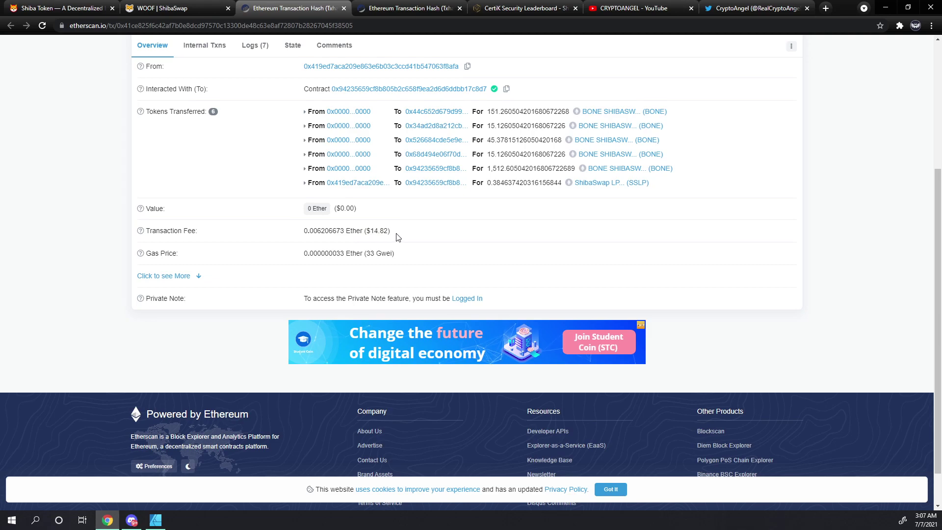
mouse_move(382, 234)
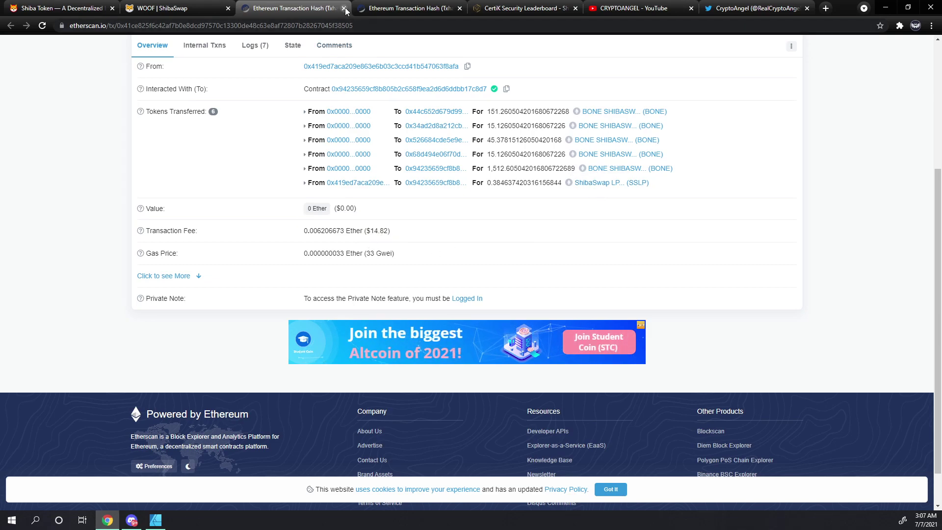
key("ctrl+w")
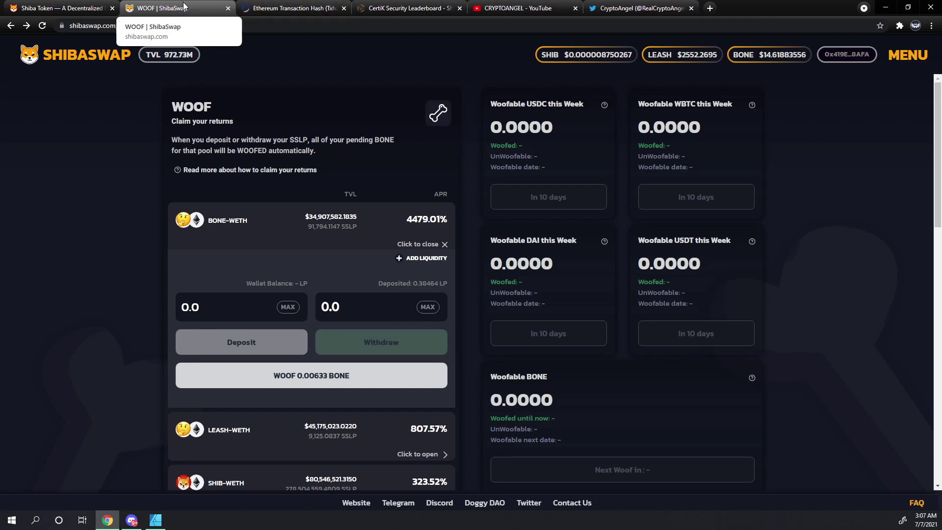
left_click(181, 13)
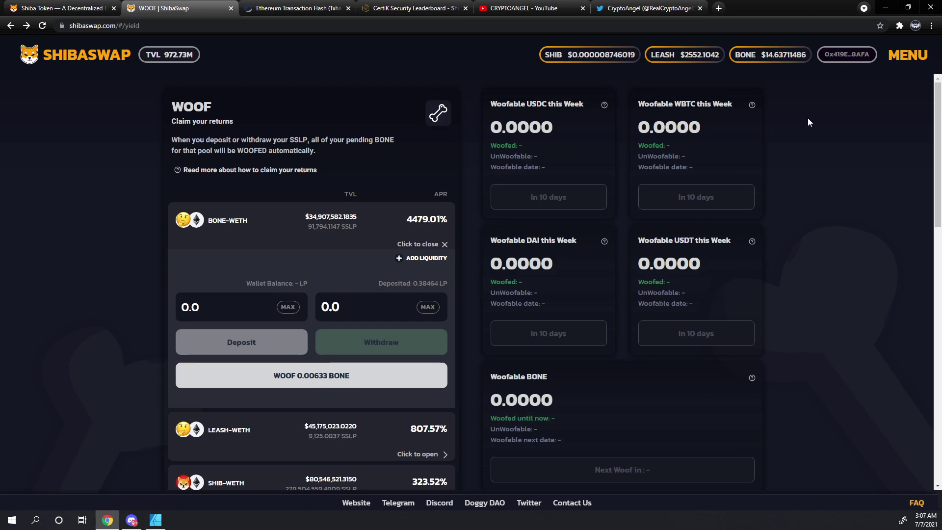
scroll(517, 279, "down", 4)
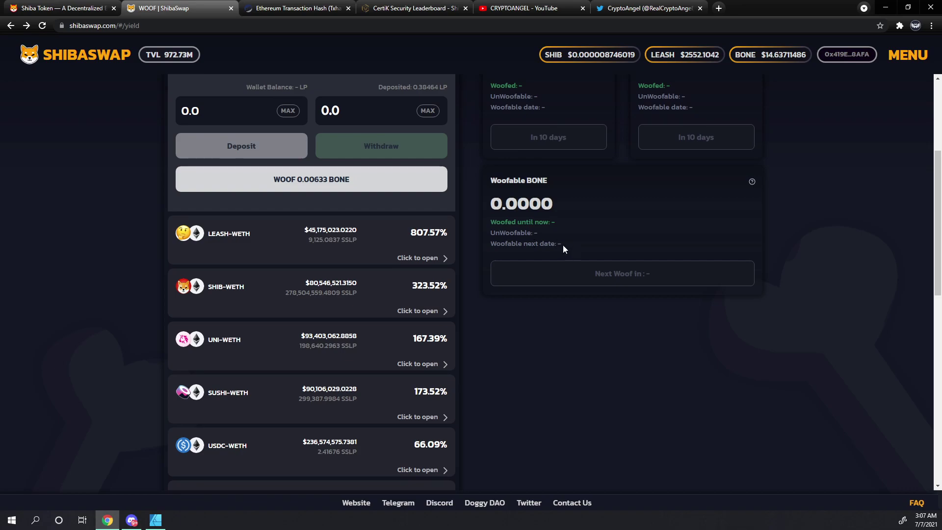
scroll(555, 216, "up", 3)
scroll(555, 227, "up", 2)
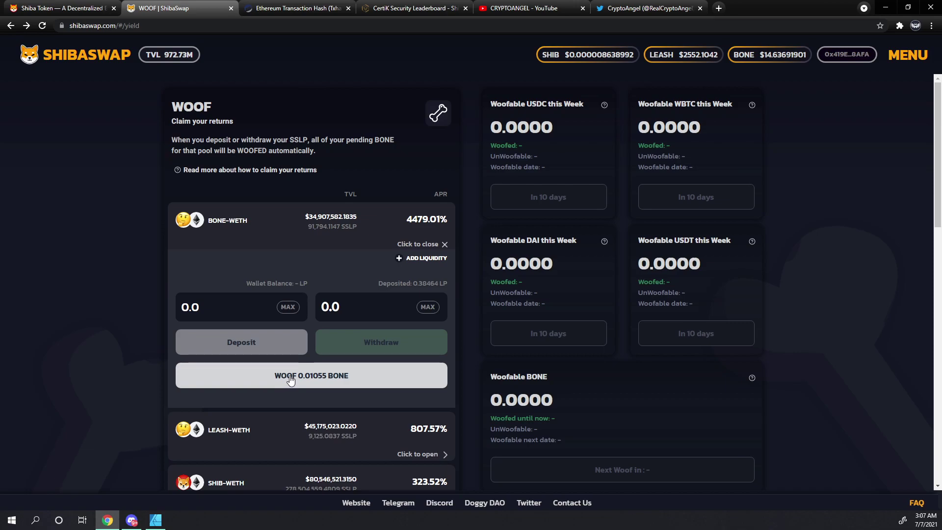
Request a WOOF claim of accrued BONE, review the 0.005807 ETH fee, and leave it unconfirmed
left_click(322, 384)
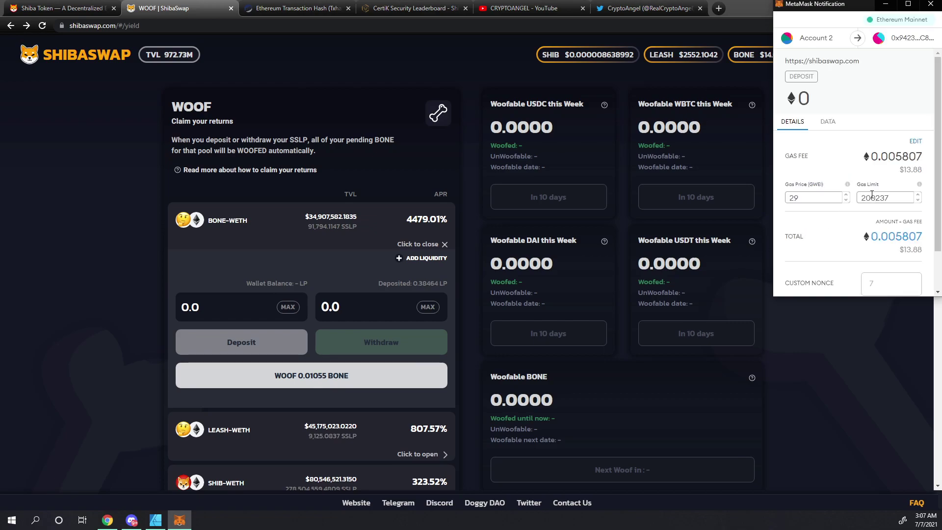
scroll(873, 161, "down", 2)
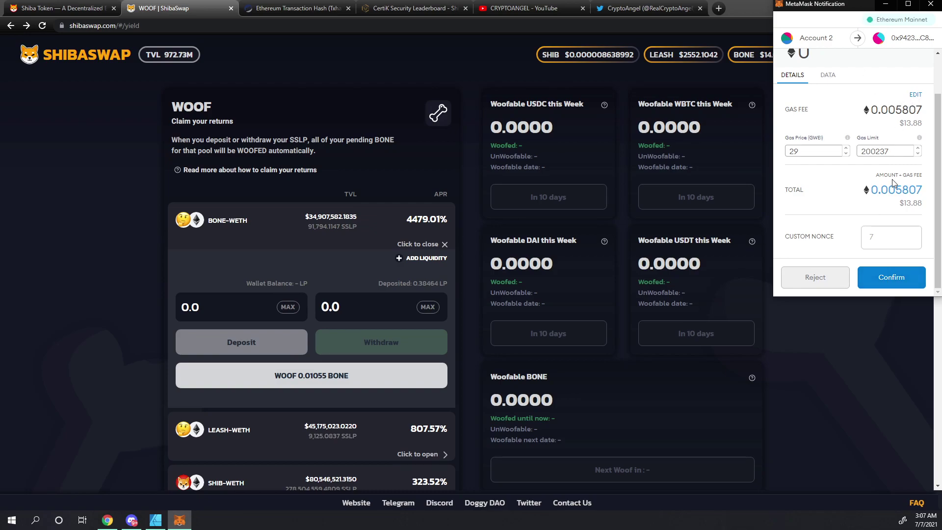
left_click(828, 403)
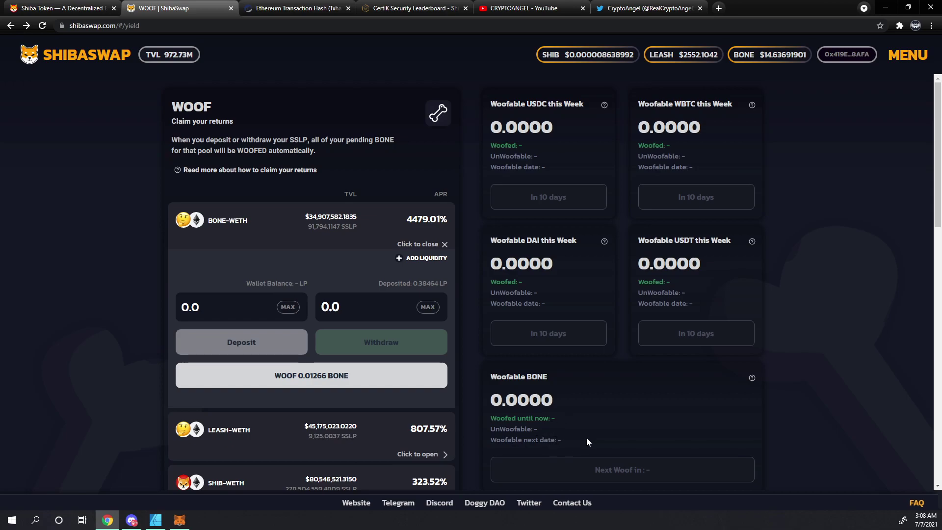
scroll(595, 427, "down", 2)
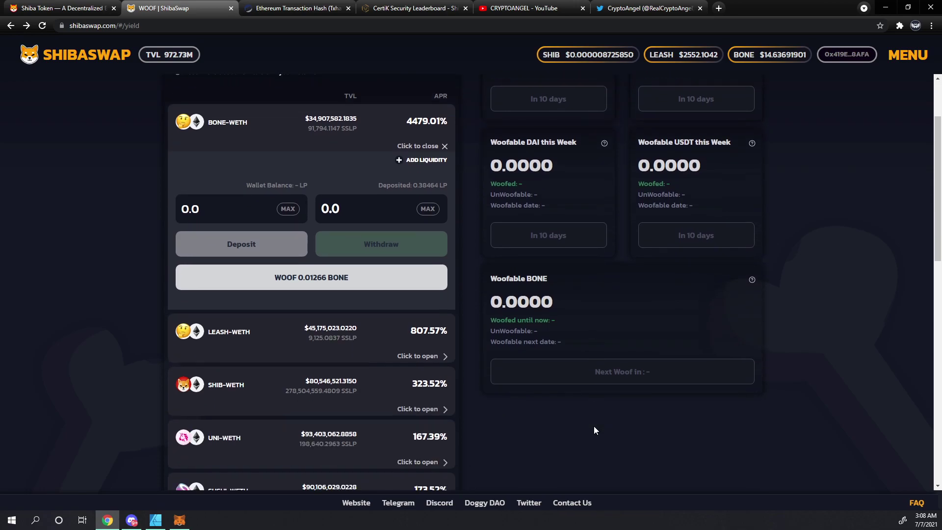
scroll(594, 425, "down", 3)
scroll(594, 422, "up", 5)
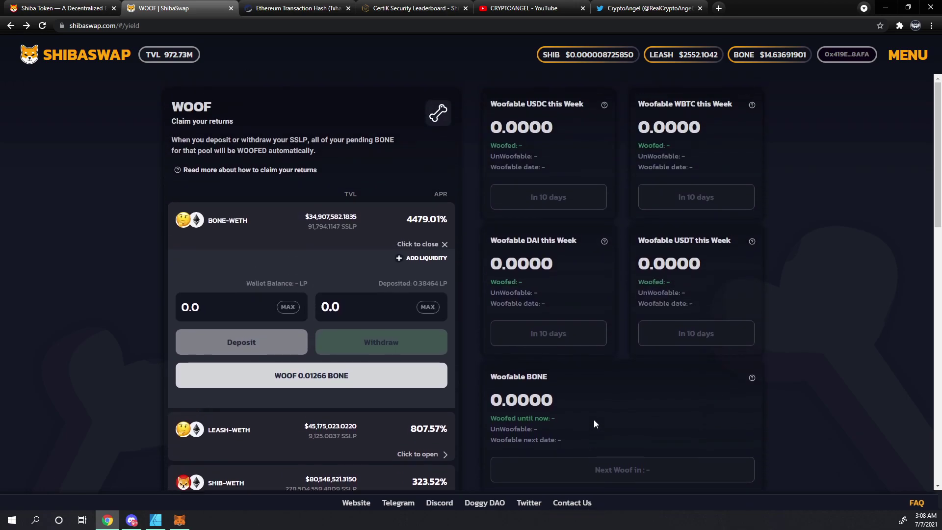